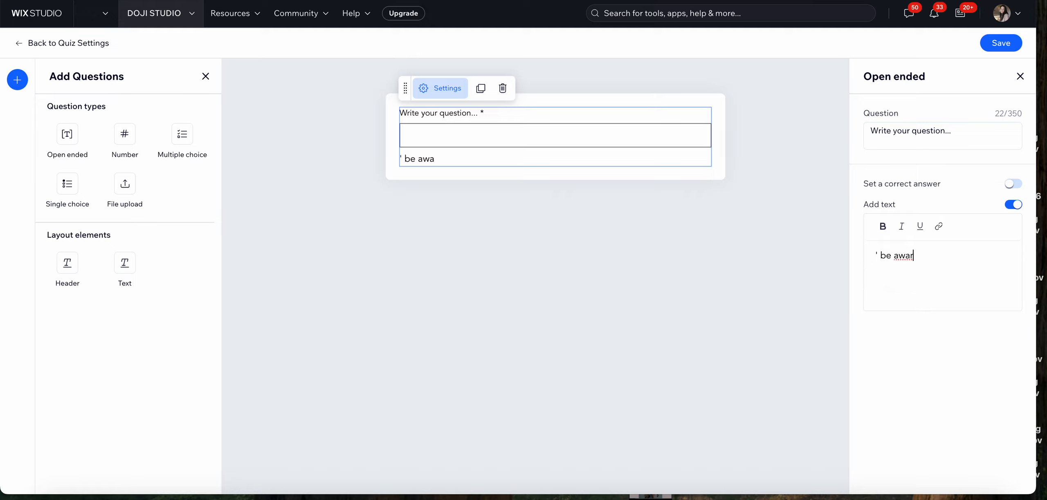
Finish the open-ended question's additional text so it reads "' be aware...."
{"action": "type", "text": "...."}
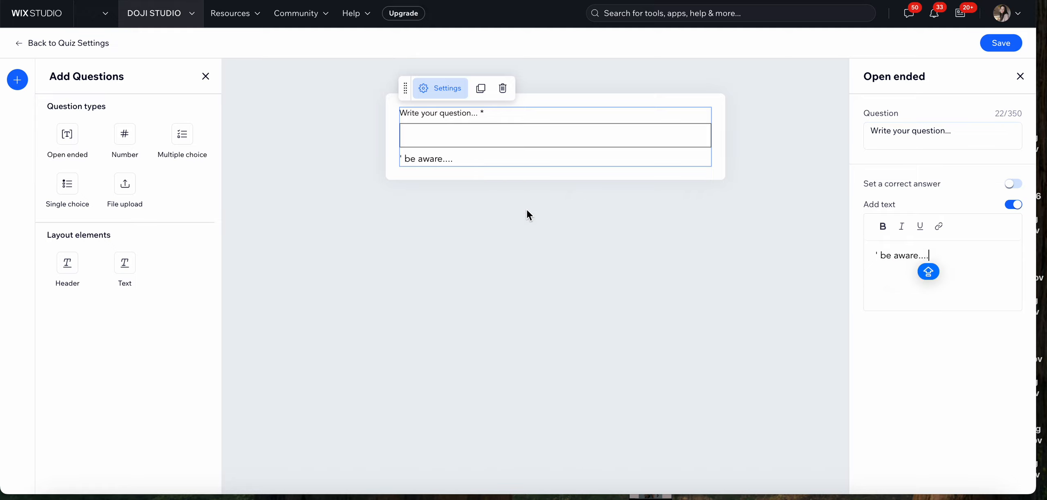
{"action": "left_click", "coordinate": [624, 235]}
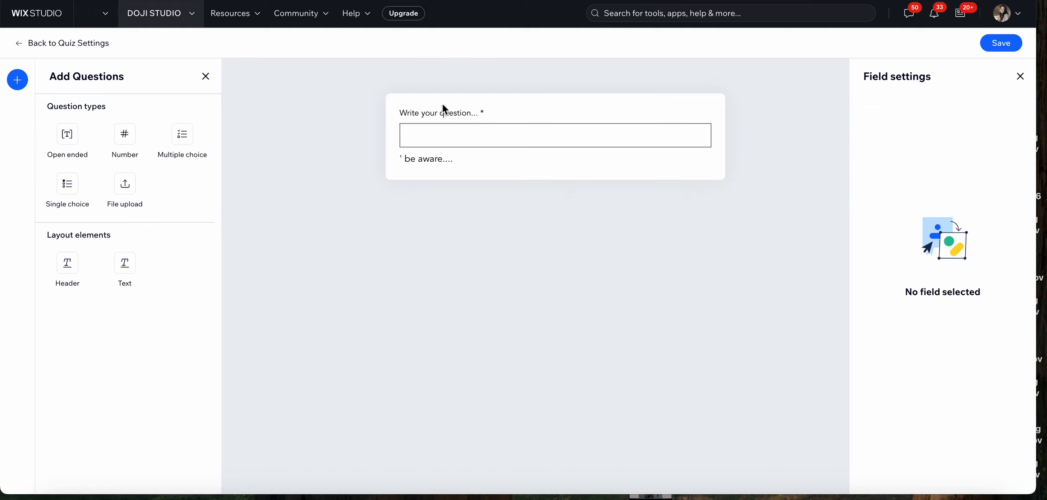
Duplicate the open-ended question and turn off the additional text on the copy
{"action": "left_click", "coordinate": [534, 127]}
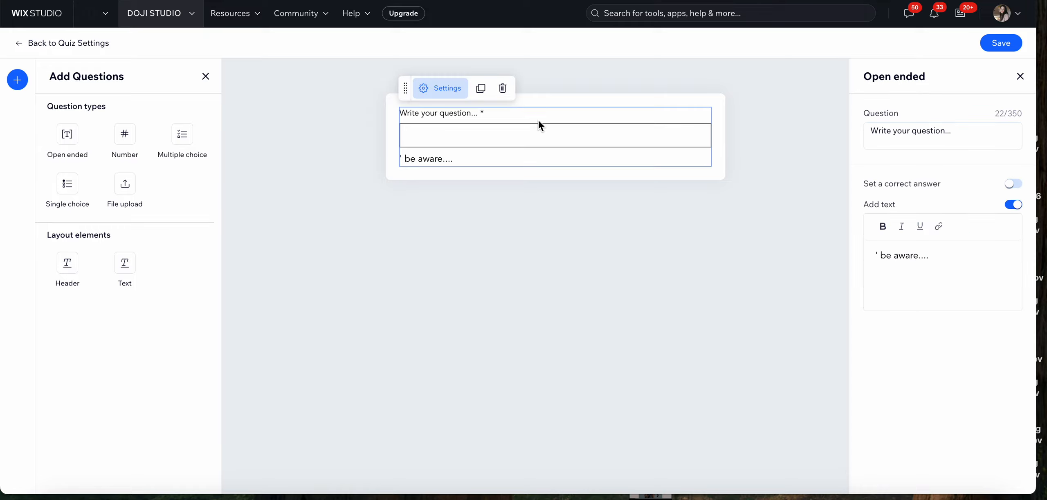
{"action": "left_click", "coordinate": [480, 91]}
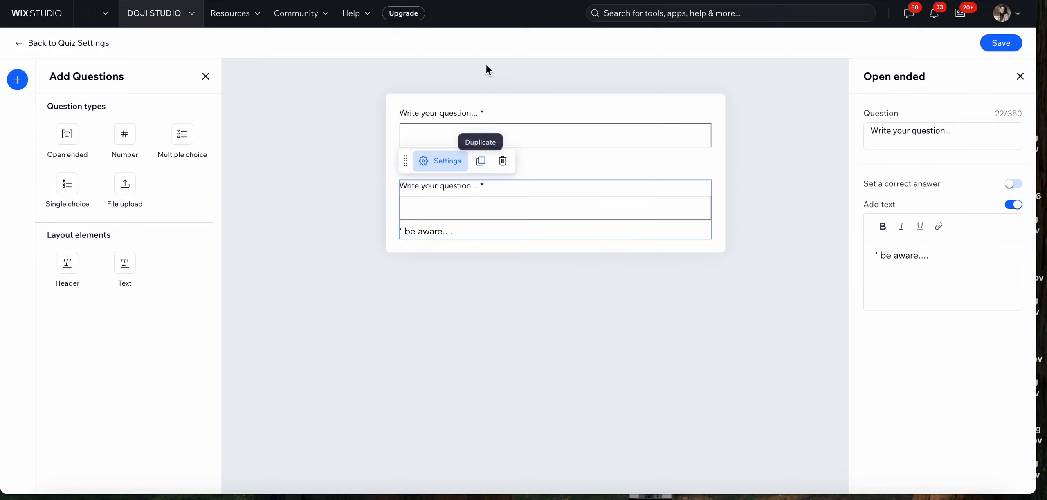
{"action": "left_click", "coordinate": [813, 121]}
{"action": "left_click", "coordinate": [608, 193]}
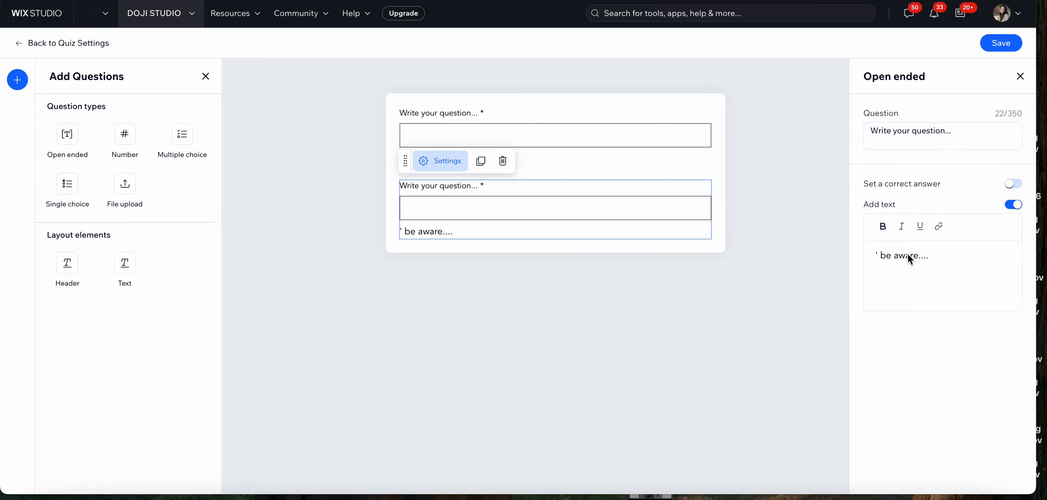
{"action": "left_click", "coordinate": [1011, 204]}
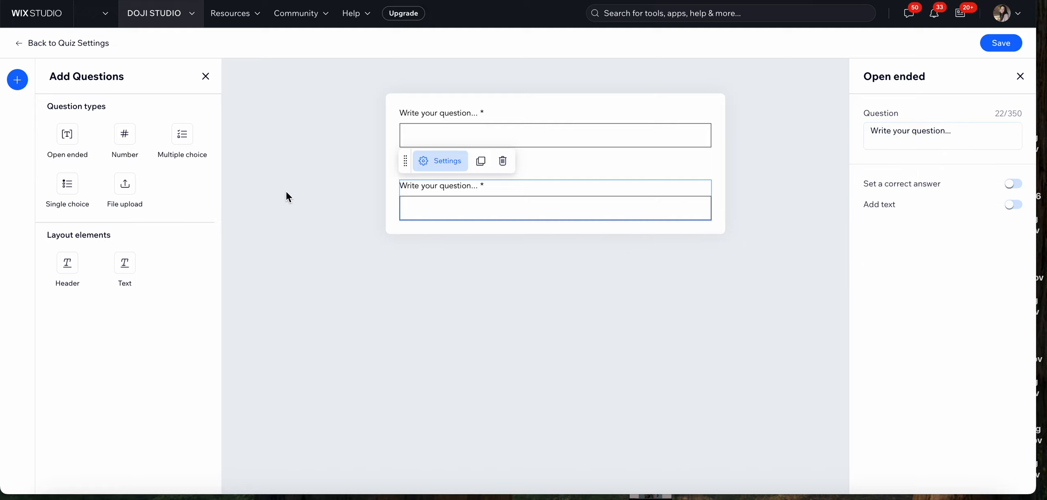
Add a Number question to the end of the quiz with 10 as its correct answer and answer feedback shown
{"action": "left_click", "coordinate": [122, 141]}
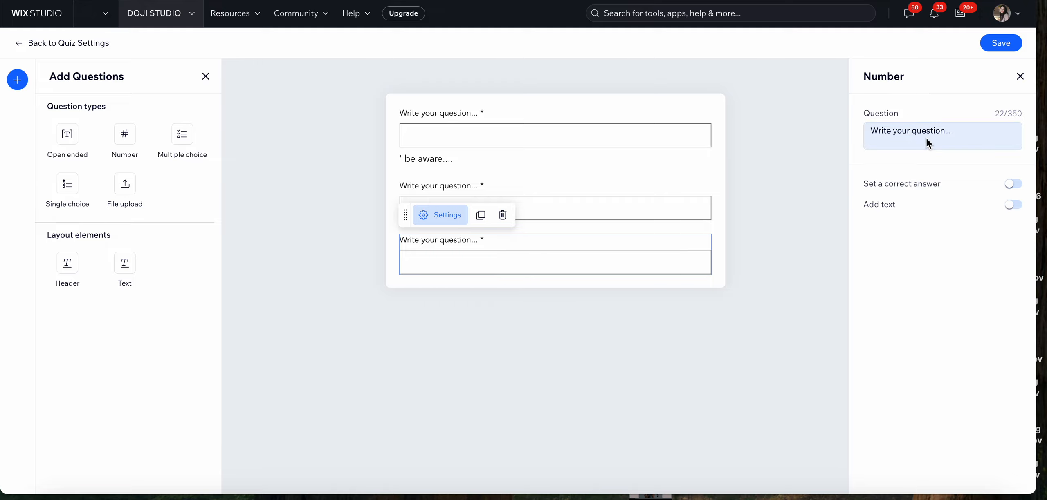
{"action": "left_click", "coordinate": [1013, 184]}
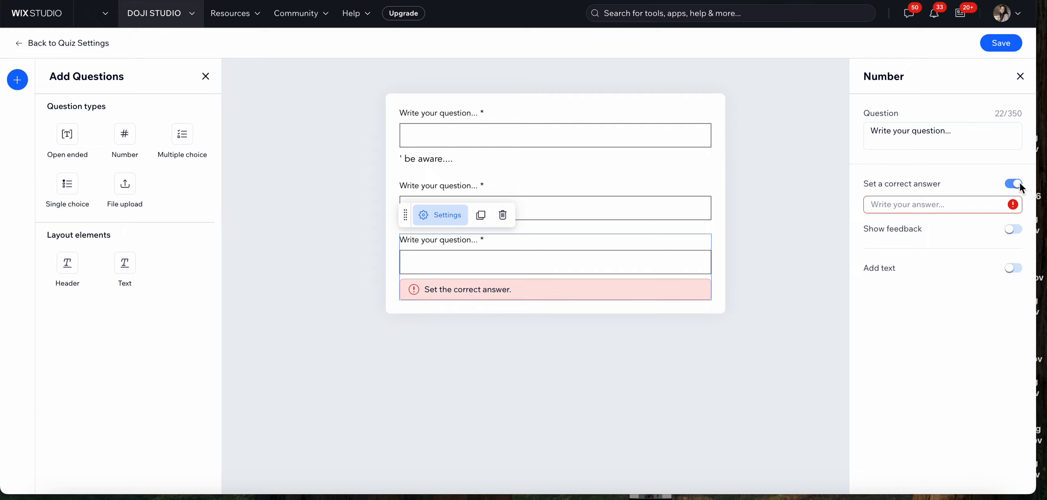
{"action": "left_click", "coordinate": [952, 201]}
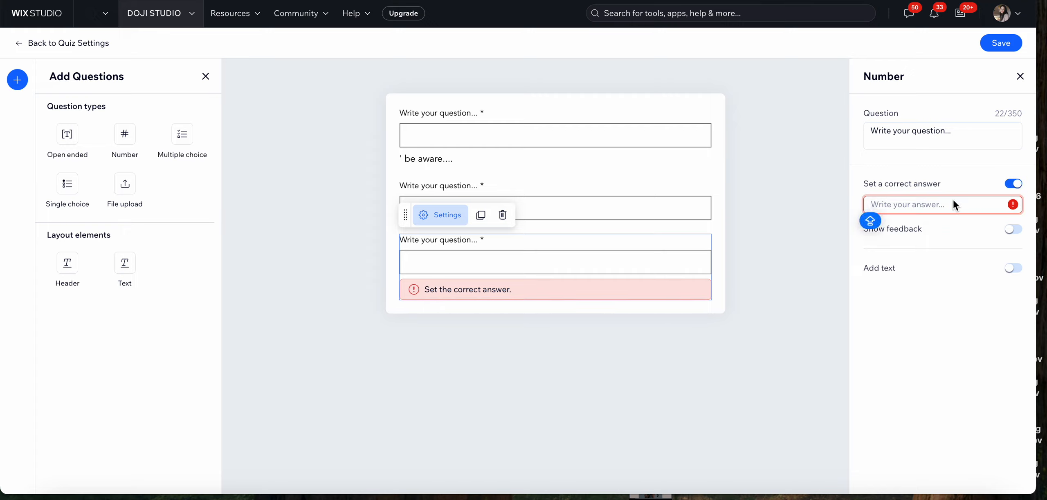
{"action": "type", "text": "10"}
{"action": "left_click", "coordinate": [927, 311]}
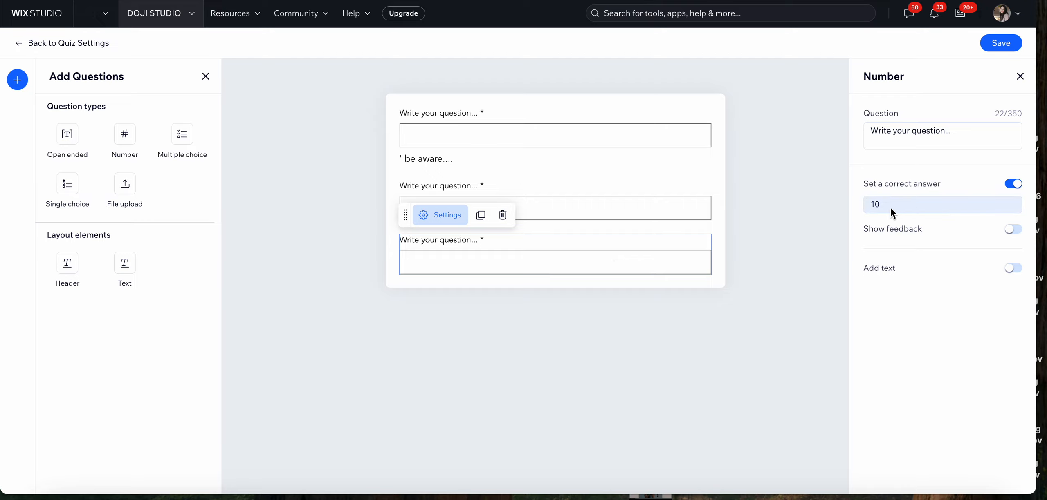
{"action": "left_click", "coordinate": [1015, 229]}
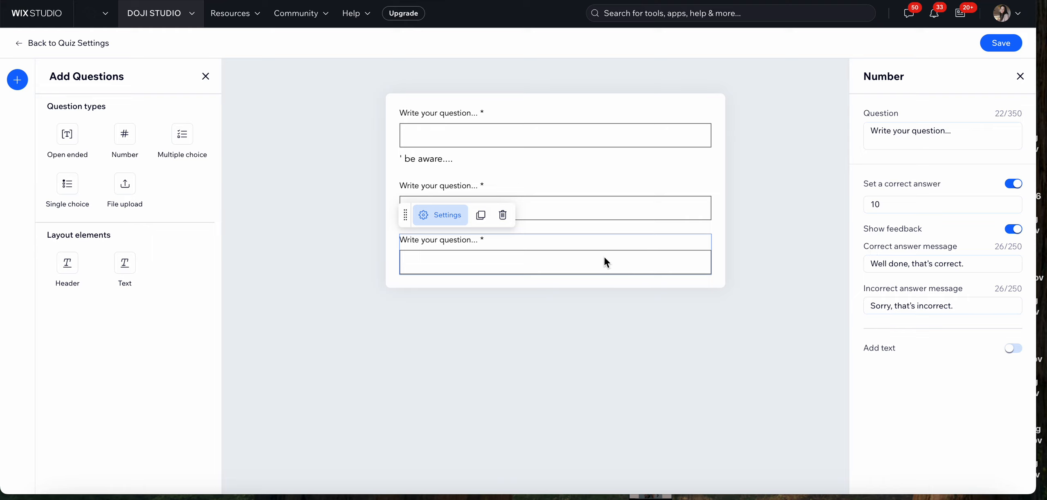
{"action": "left_click", "coordinate": [555, 351]}
Add a Multiple choice question below the Number question and open its settings
{"action": "left_click_drag", "start_coordinate": [184, 145], "coordinate": [428, 272]}
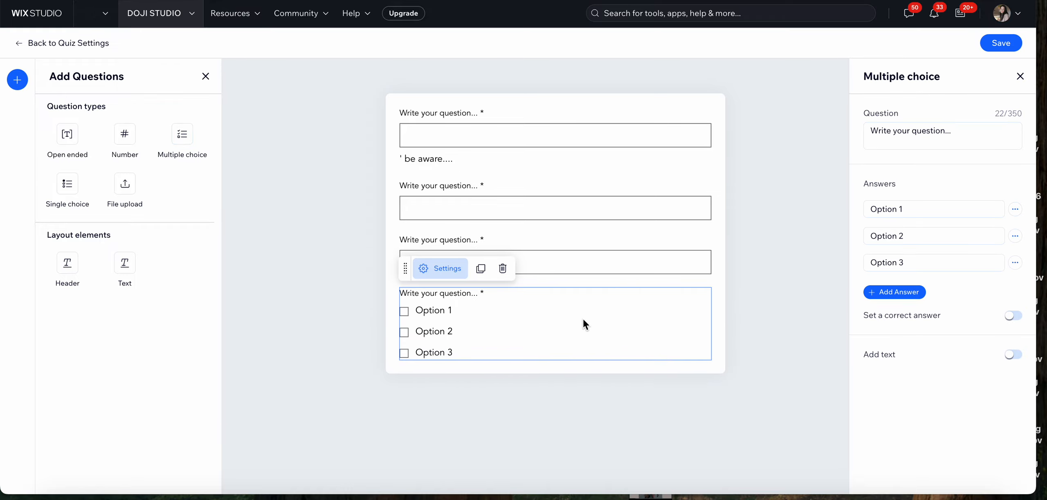
{"action": "left_click", "coordinate": [709, 413]}
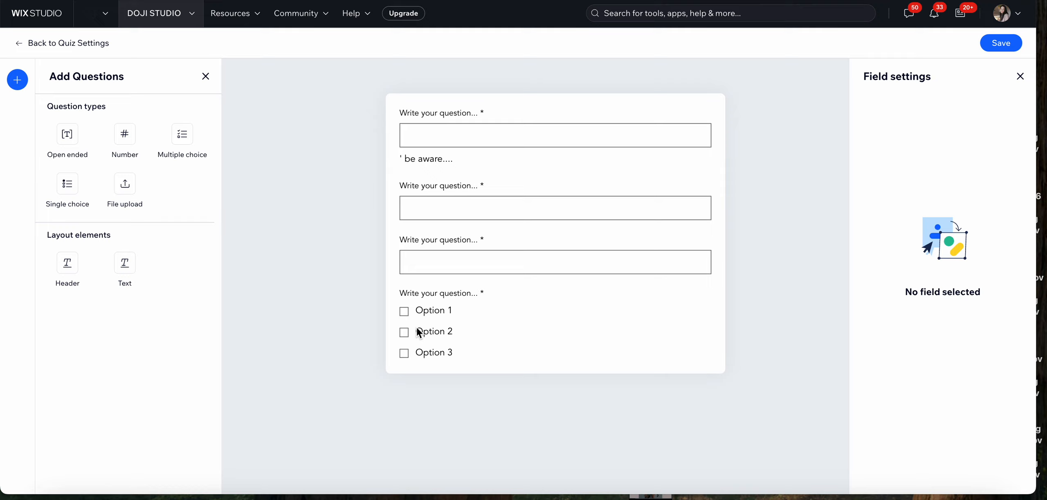
{"action": "left_click", "coordinate": [512, 295]}
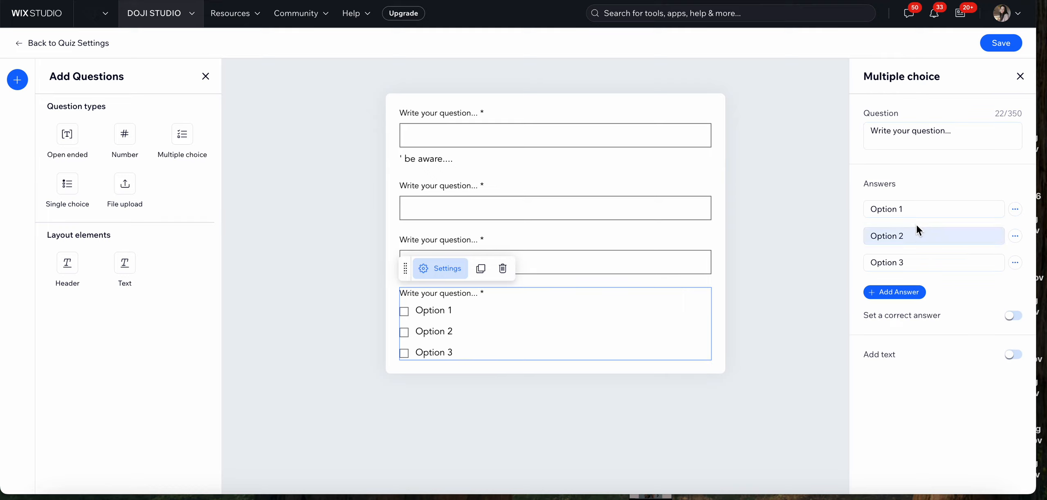
Add a fourth answer to the Multiple choice question and delete it again
{"action": "left_click", "coordinate": [900, 294]}
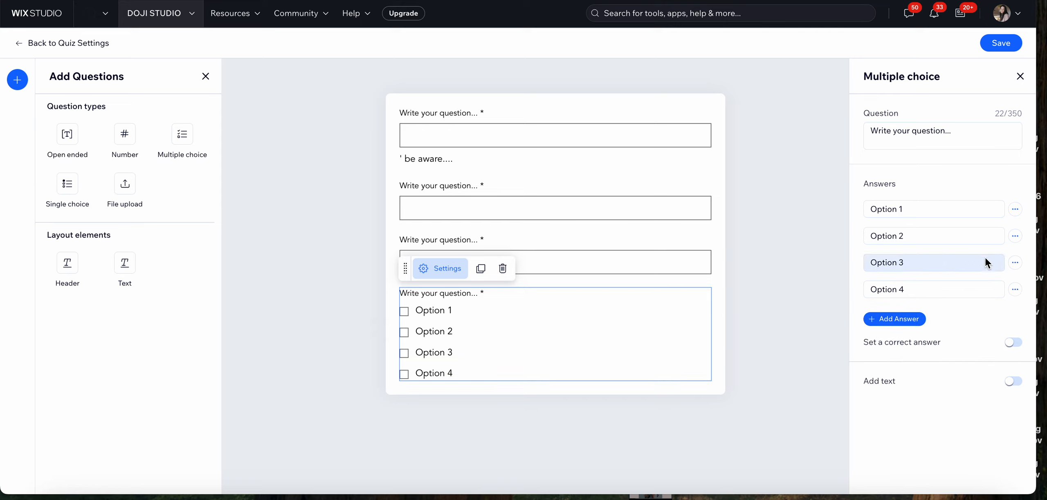
{"action": "left_click", "coordinate": [1015, 290]}
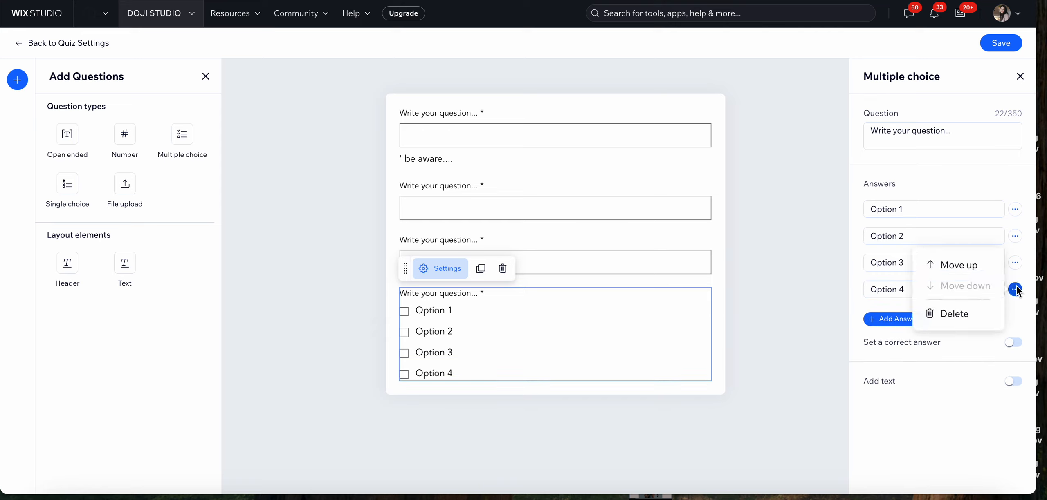
{"action": "left_click", "coordinate": [954, 313]}
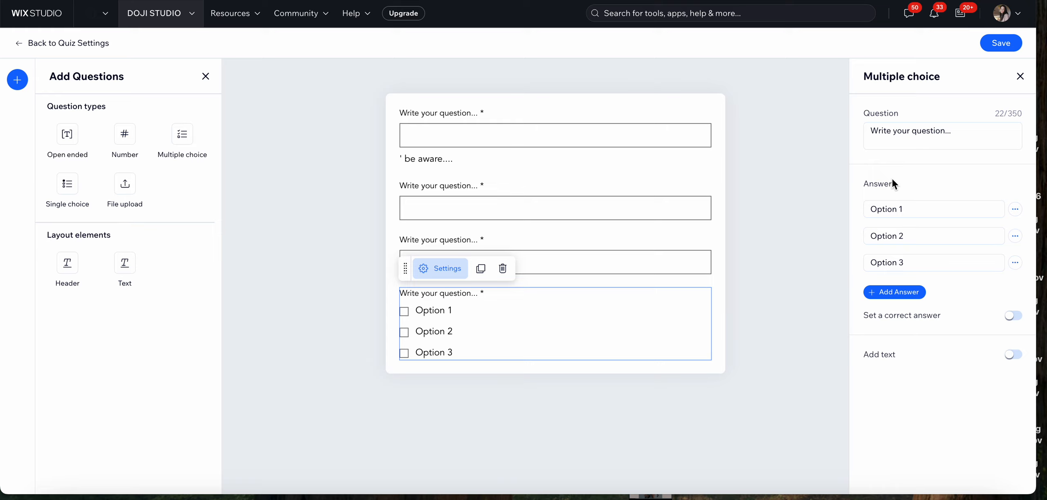
Enable a correct answer for the Multiple choice question, with Option 1 as correct, and turn on answer feedback
{"action": "left_click", "coordinate": [1015, 314]}
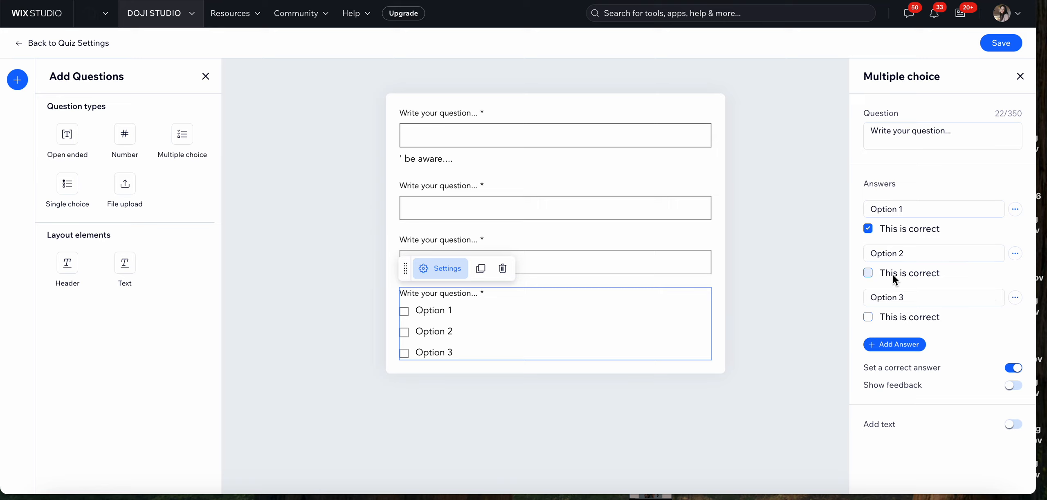
{"action": "left_click", "coordinate": [1020, 387]}
{"action": "scroll", "coordinate": [941, 420], "scroll_direction": "down", "scroll_amount": 1}
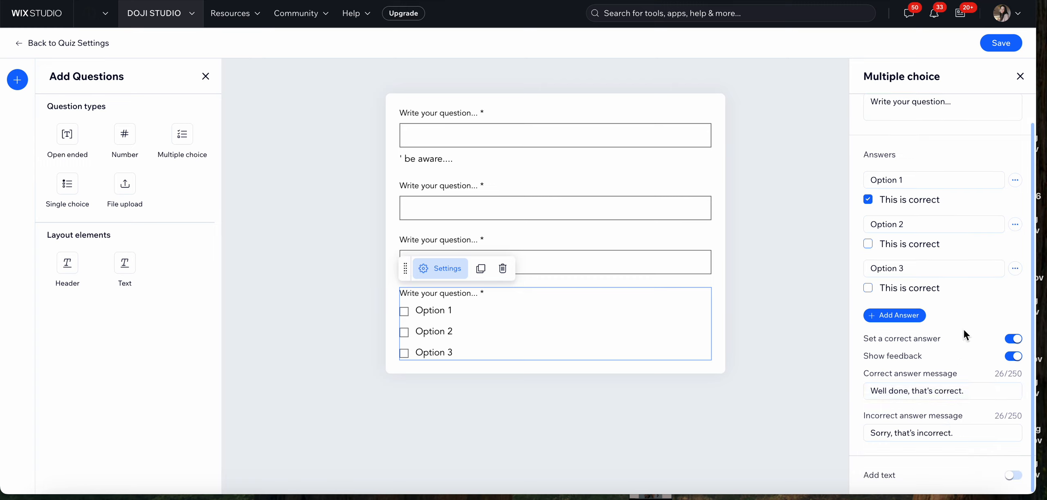
{"action": "left_click", "coordinate": [746, 305]}
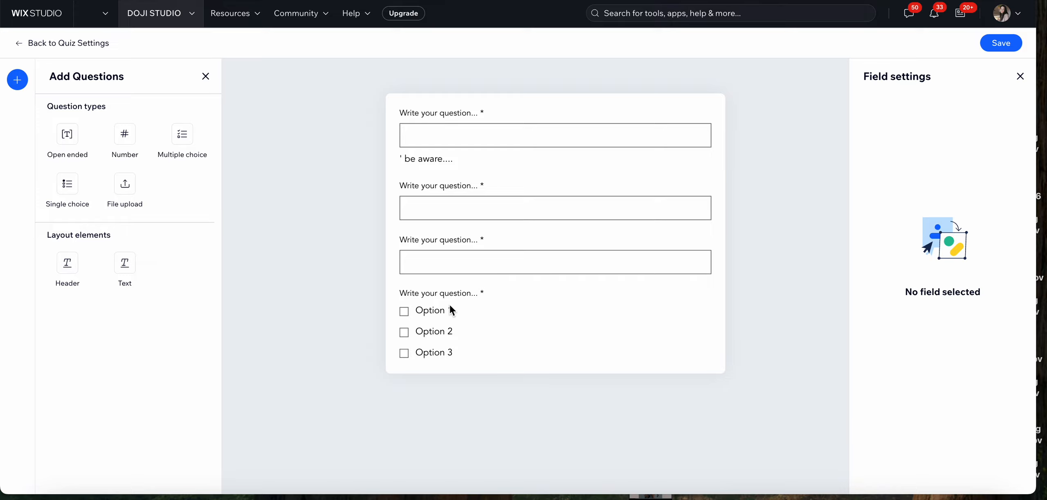
Add a Single choice question at the end of the quiz, and mark Option 2 as also correct in the Multiple choice question
{"action": "left_click_drag", "start_coordinate": [67, 183], "coordinate": [420, 362]}
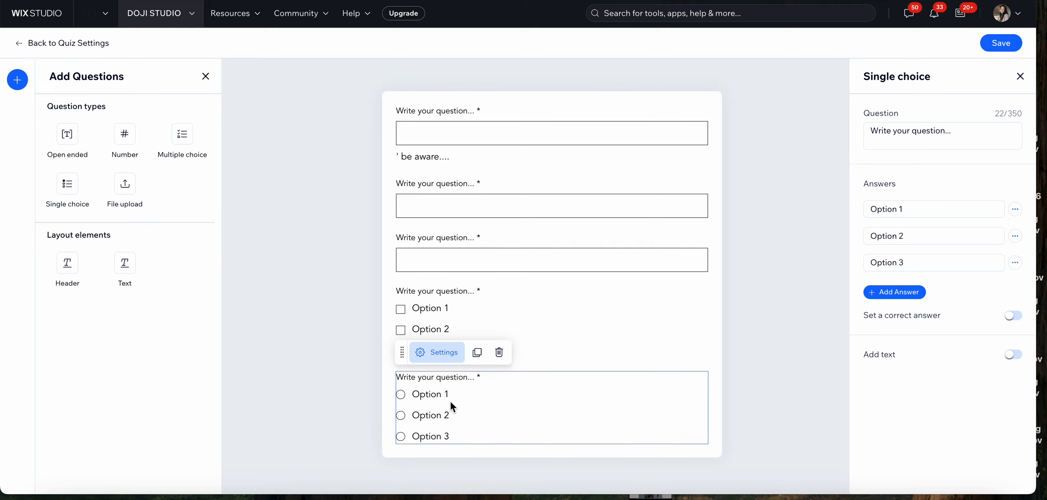
{"action": "left_click", "coordinate": [568, 318]}
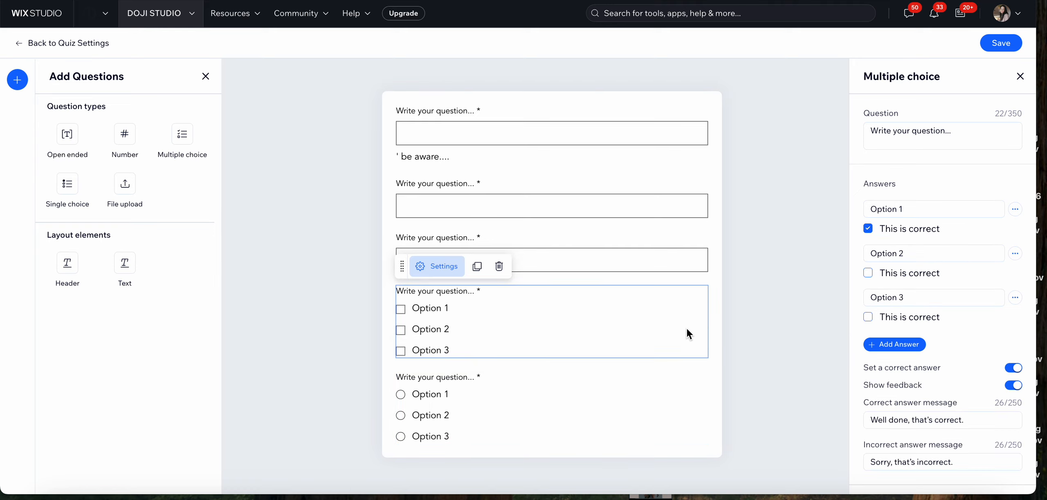
{"action": "left_click", "coordinate": [868, 272]}
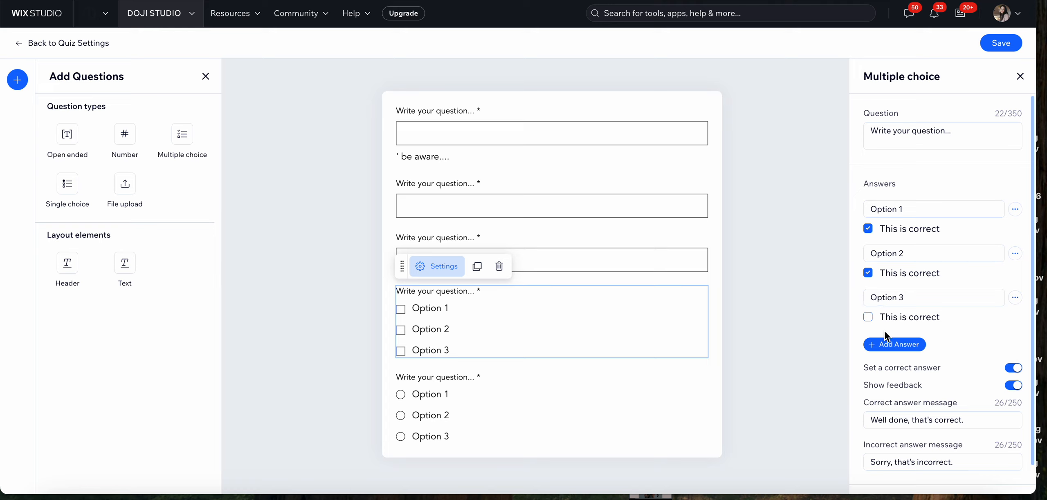
Set Option 2 as the correct answer of the Single choice question and turn on its answer feedback
{"action": "left_click", "coordinate": [492, 412]}
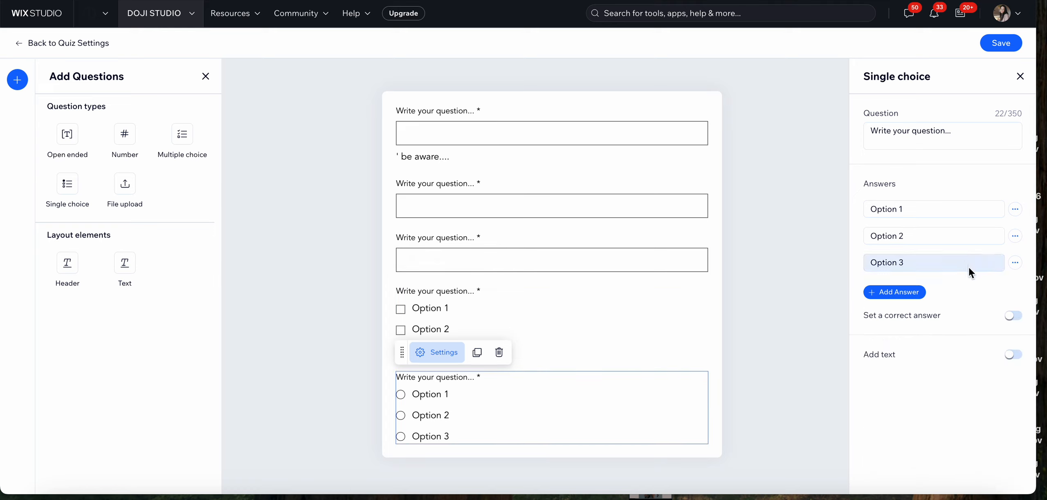
{"action": "left_click", "coordinate": [1013, 315]}
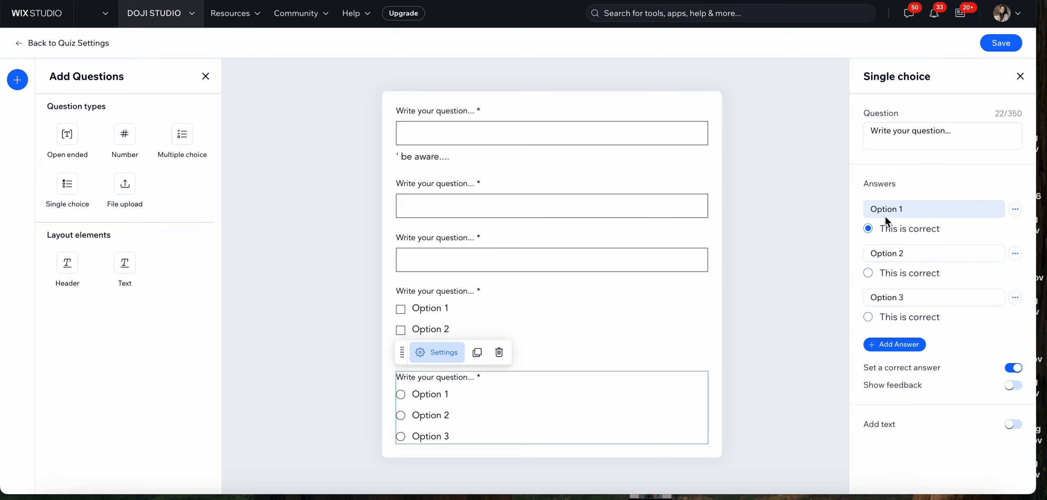
{"action": "left_click", "coordinate": [867, 273]}
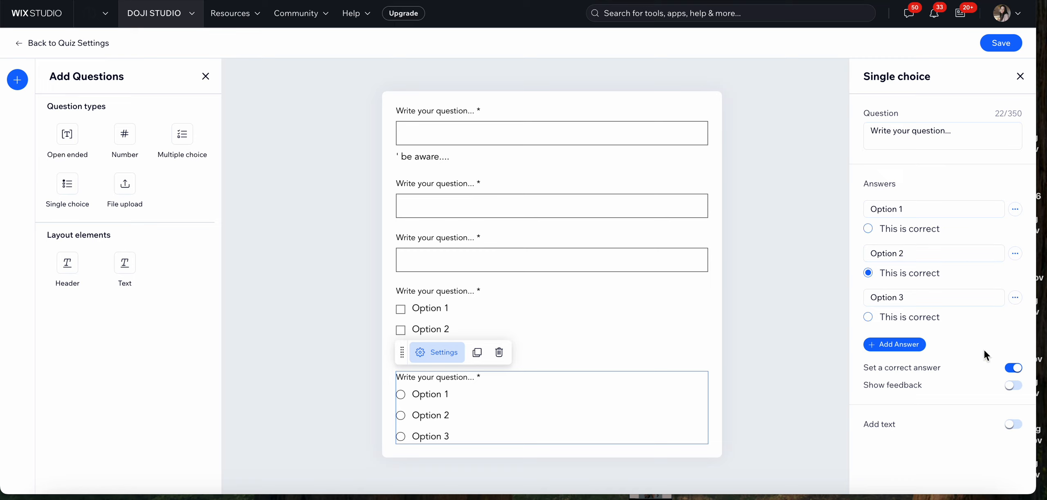
{"action": "left_click", "coordinate": [1013, 386]}
{"action": "scroll", "coordinate": [922, 385], "scroll_direction": "down", "scroll_amount": 1}
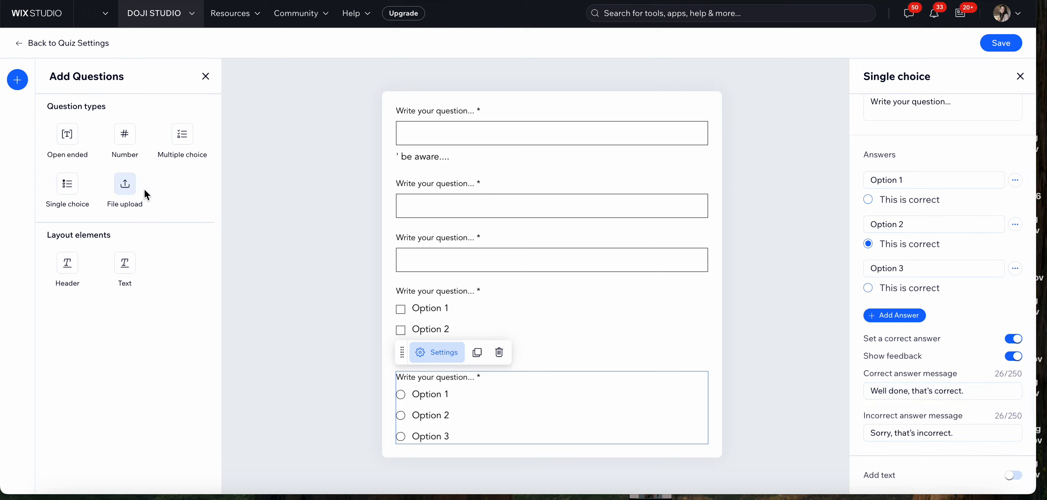
Insert a File upload question above the Single choice question and also accept Audio, Document and Archive files
{"action": "left_click_drag", "start_coordinate": [124, 184], "coordinate": [423, 453]}
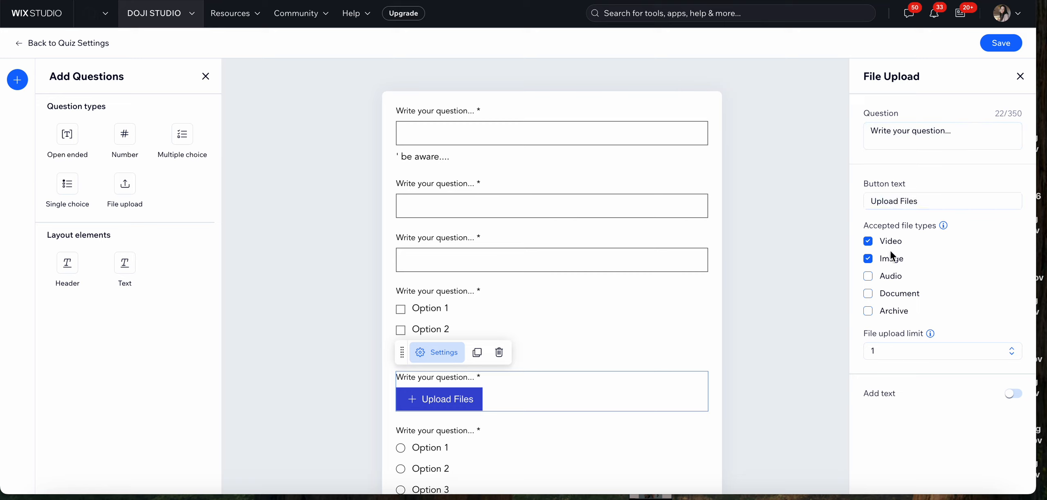
{"action": "left_click", "coordinate": [868, 276]}
{"action": "left_click", "coordinate": [868, 310]}
{"action": "scroll", "coordinate": [711, 295], "scroll_direction": "down", "scroll_amount": 1}
{"action": "scroll", "coordinate": [710, 299], "scroll_direction": "down", "scroll_amount": 2}
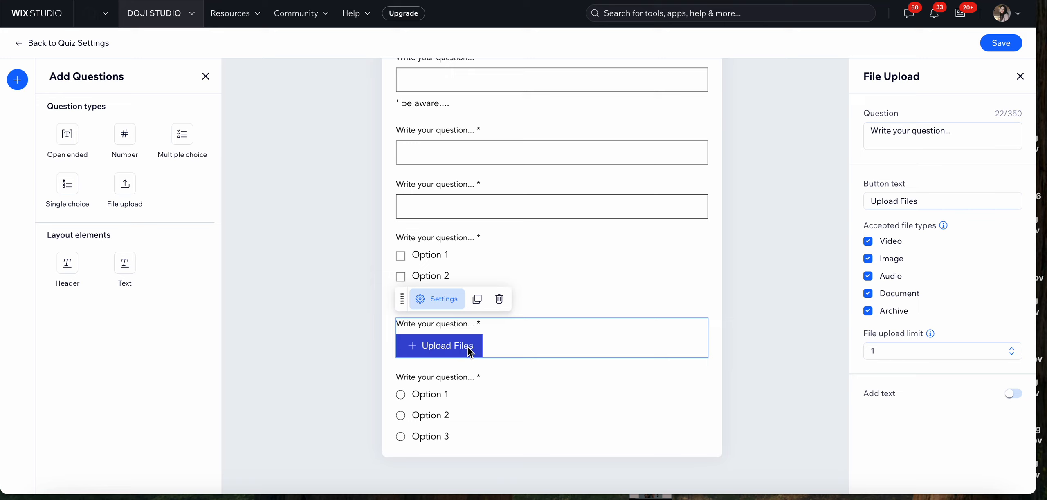
Set the File upload question's file upload limit to 3
{"action": "left_click", "coordinate": [934, 346]}
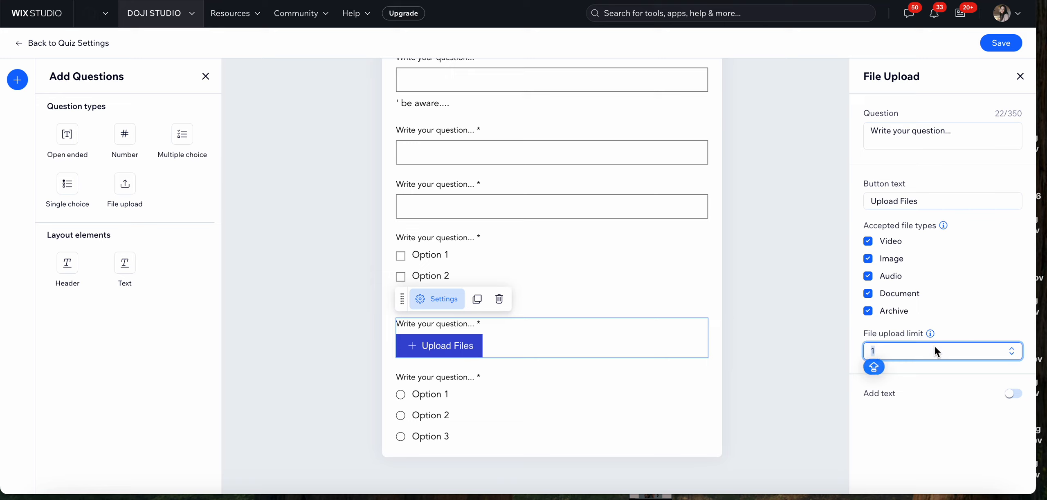
{"action": "left_click", "coordinate": [1012, 348]}
{"action": "left_click", "coordinate": [1012, 348]}
Add a Header element above the first question of the quiz
{"action": "scroll", "coordinate": [480, 377], "scroll_direction": "up", "scroll_amount": 2}
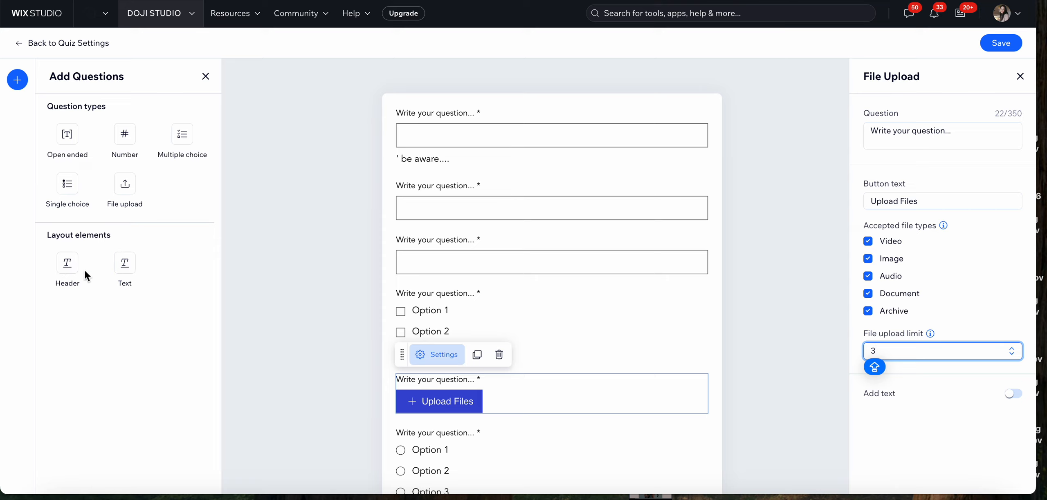
{"action": "left_click", "coordinate": [66, 267]}
{"action": "left_click_drag", "start_coordinate": [65, 267], "coordinate": [430, 110]}
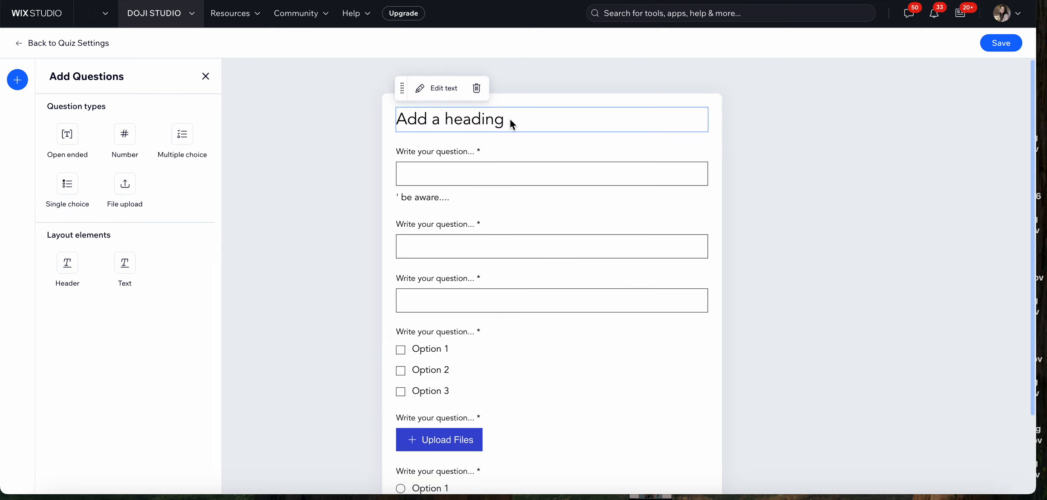
Open the header's text for editing and make the whole heading bold
{"action": "left_click", "coordinate": [433, 92]}
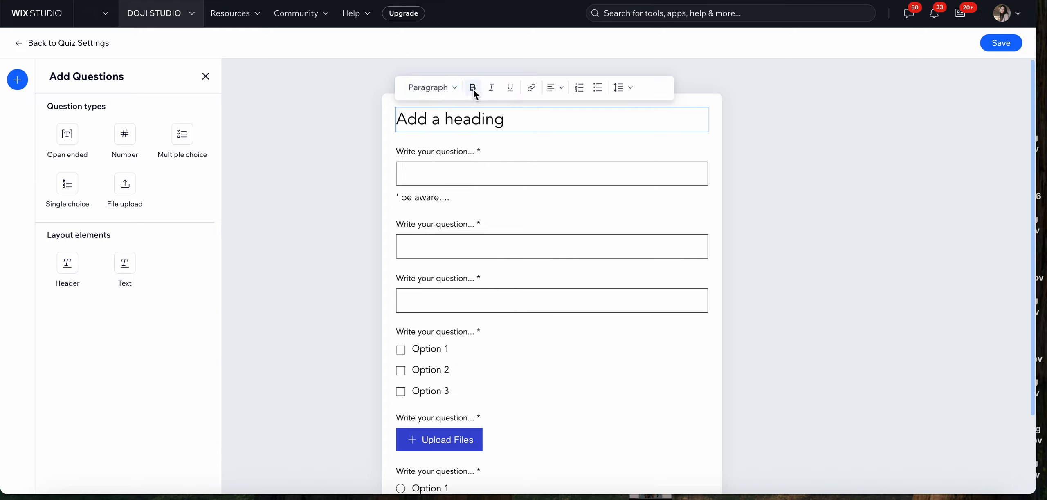
{"action": "left_click", "coordinate": [470, 120]}
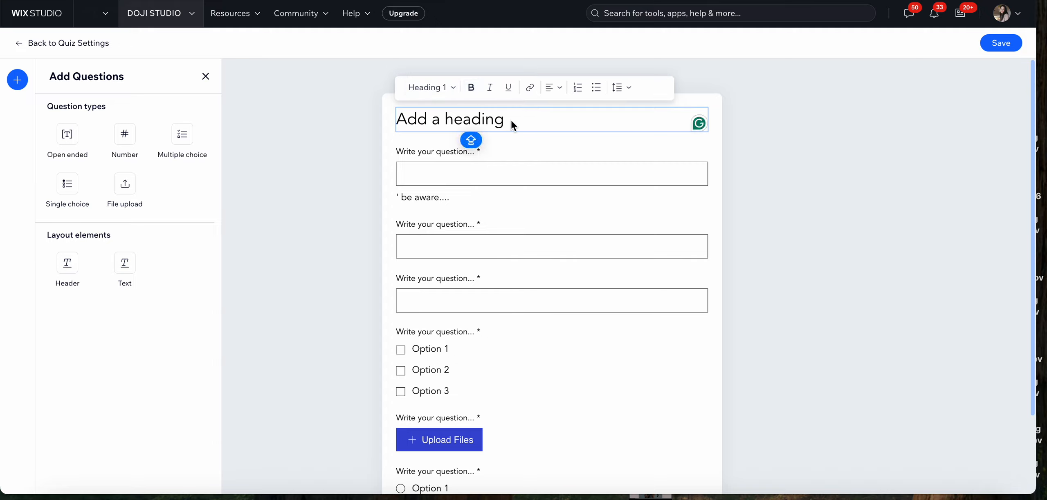
{"action": "triple_click", "coordinate": [507, 117]}
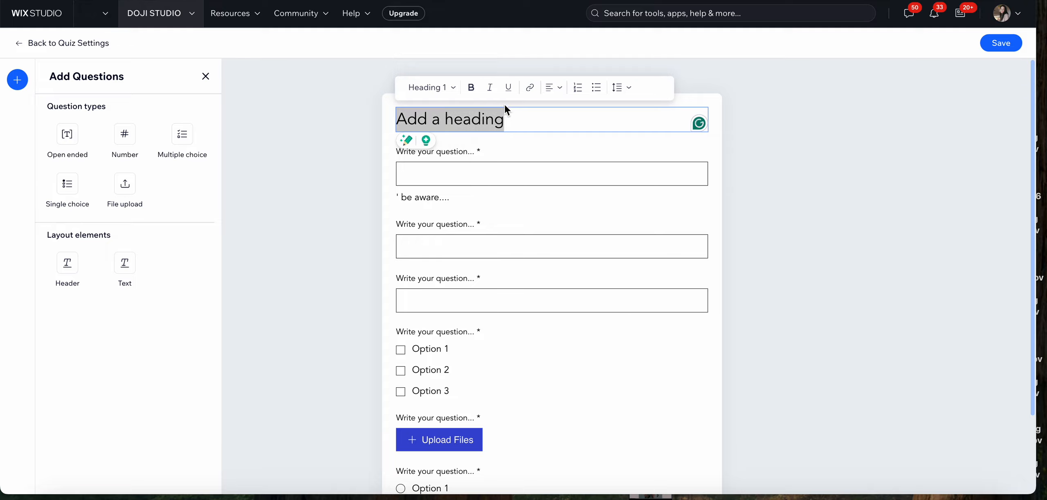
Add a Text element between the heading and the first question, and replace its placeholder text with "Intro"
{"action": "left_click", "coordinate": [535, 134]}
{"action": "left_click_drag", "start_coordinate": [122, 271], "coordinate": [435, 141]}
{"action": "double_click", "coordinate": [472, 155]}
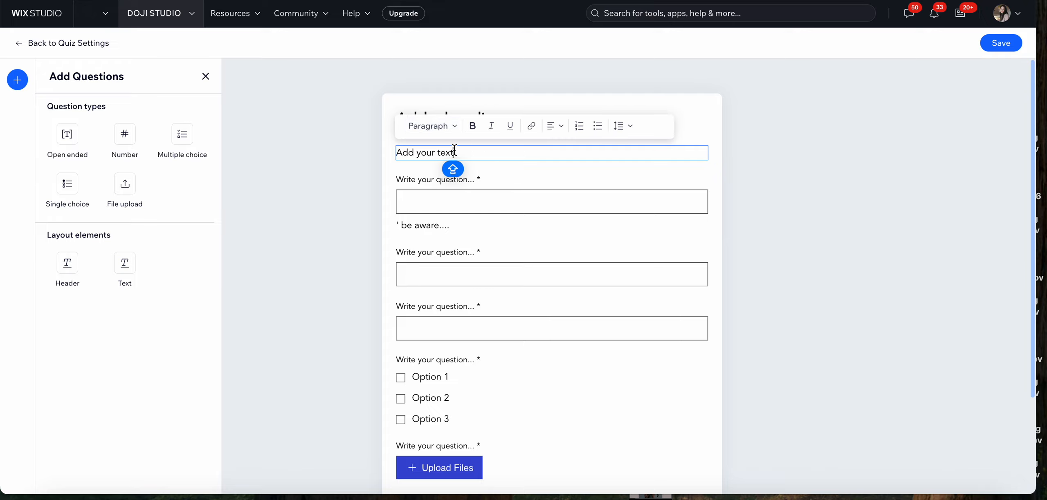
{"action": "key", "text": "ctrl+a"}
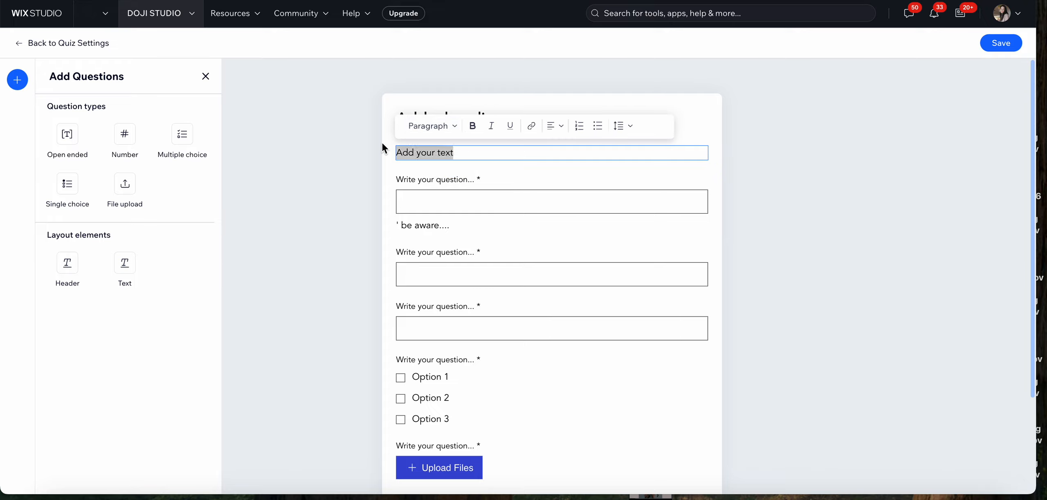
{"action": "key", "text": "BackSpace"}
{"action": "type", "text": "In"}
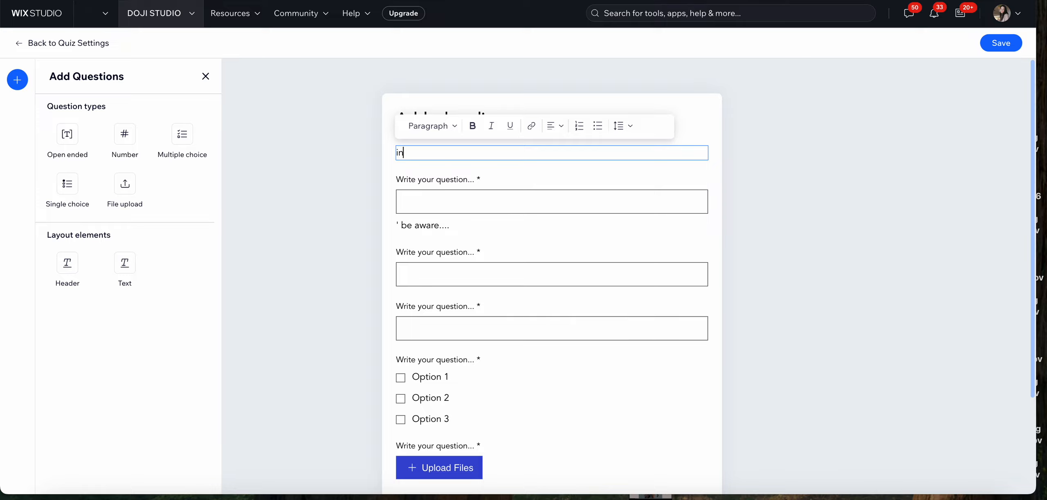
{"action": "type", "text": "tro"}
{"action": "left_click", "coordinate": [698, 129]}
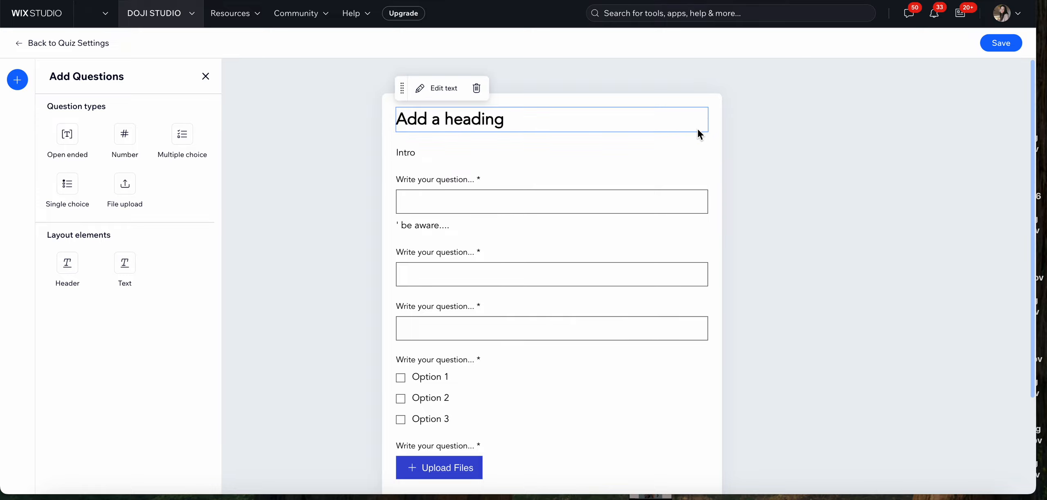
Open the File upload question's settings to review its accepted file types and file upload limit
{"action": "scroll", "coordinate": [654, 250], "scroll_direction": "down", "scroll_amount": 2}
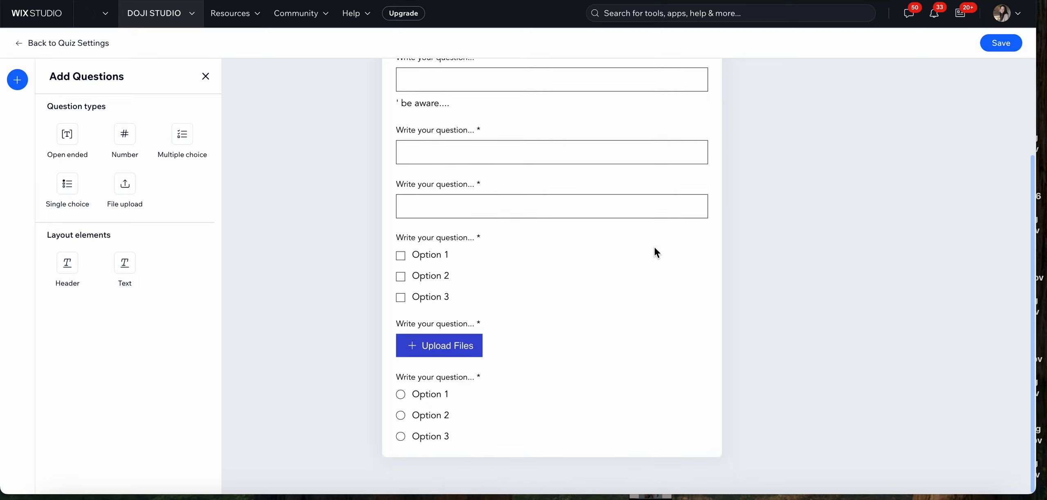
{"action": "left_click", "coordinate": [465, 349]}
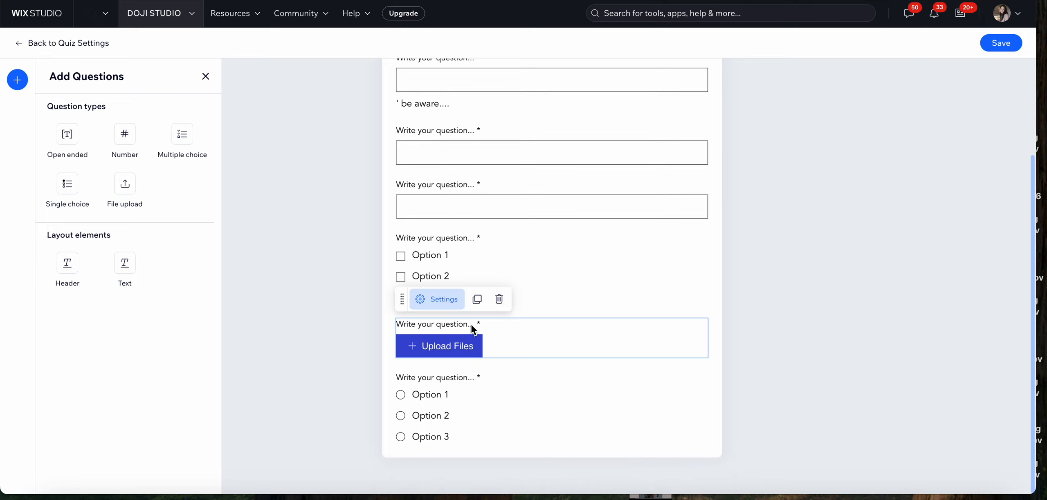
{"action": "left_click", "coordinate": [442, 303]}
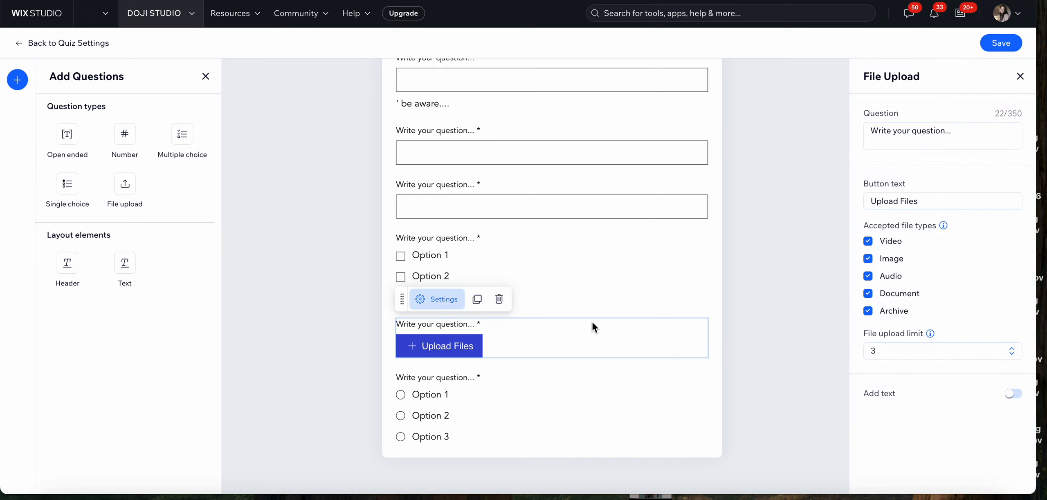
{"action": "left_click", "coordinate": [752, 319]}
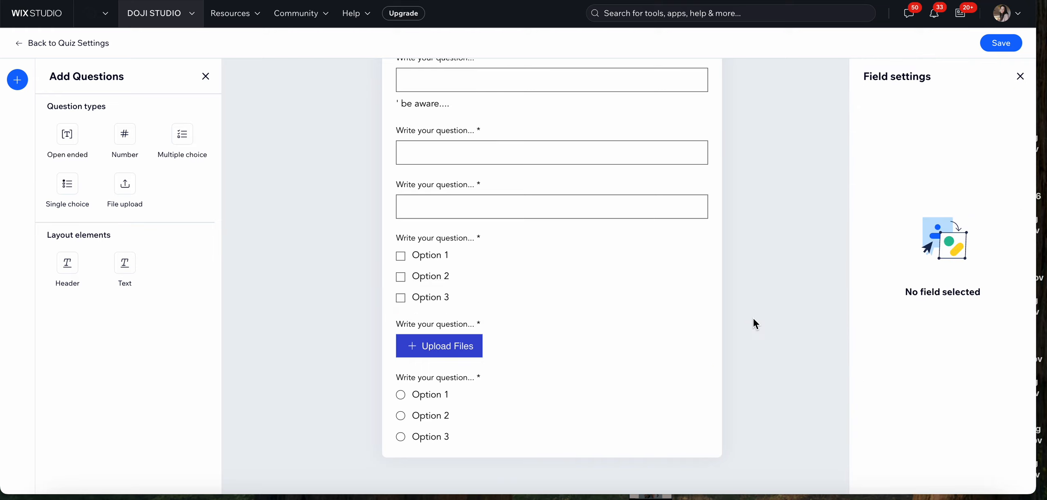
{"action": "scroll", "coordinate": [753, 323], "scroll_direction": "up", "scroll_amount": 3}
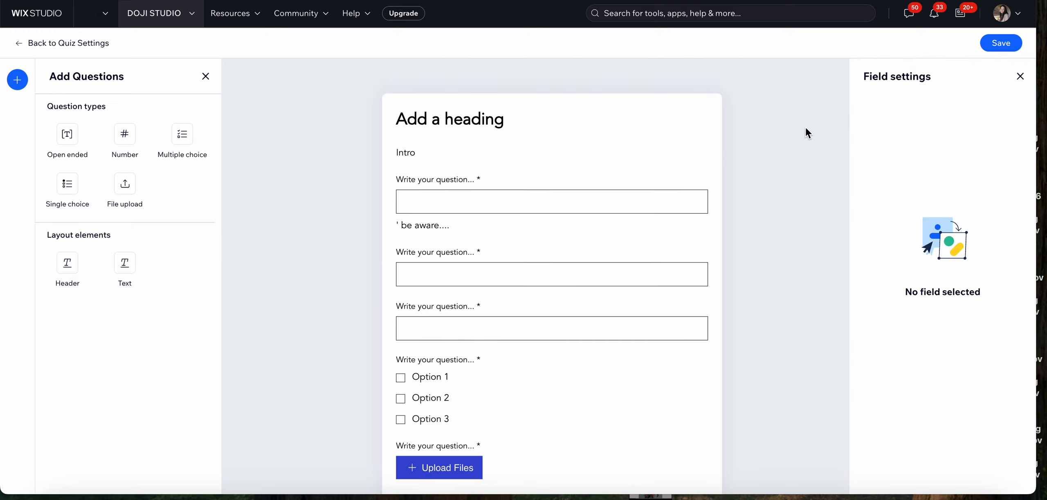
Save the edited questions, and save the Test quiz to the program
{"action": "left_click", "coordinate": [998, 44]}
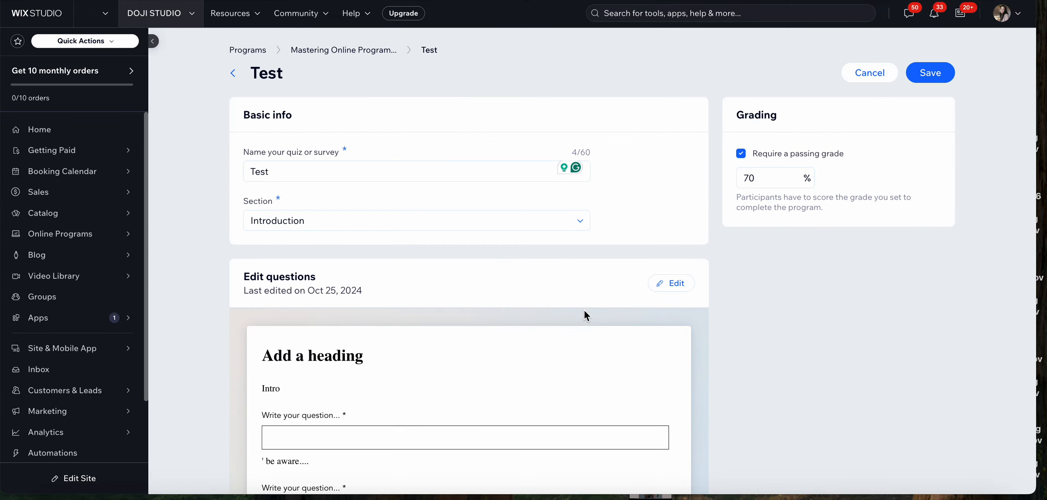
{"action": "scroll", "coordinate": [575, 318], "scroll_direction": "down", "scroll_amount": 4}
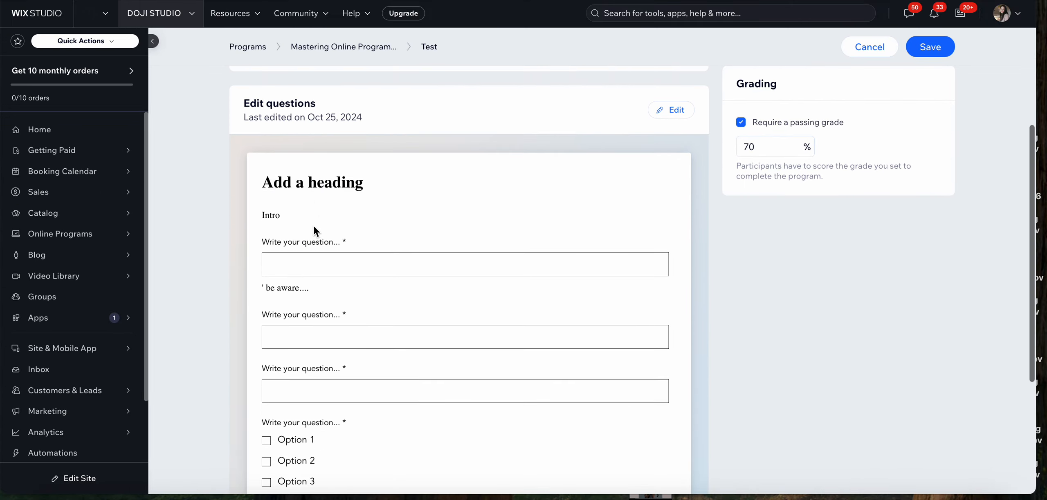
{"action": "scroll", "coordinate": [313, 237], "scroll_direction": "down", "scroll_amount": 4}
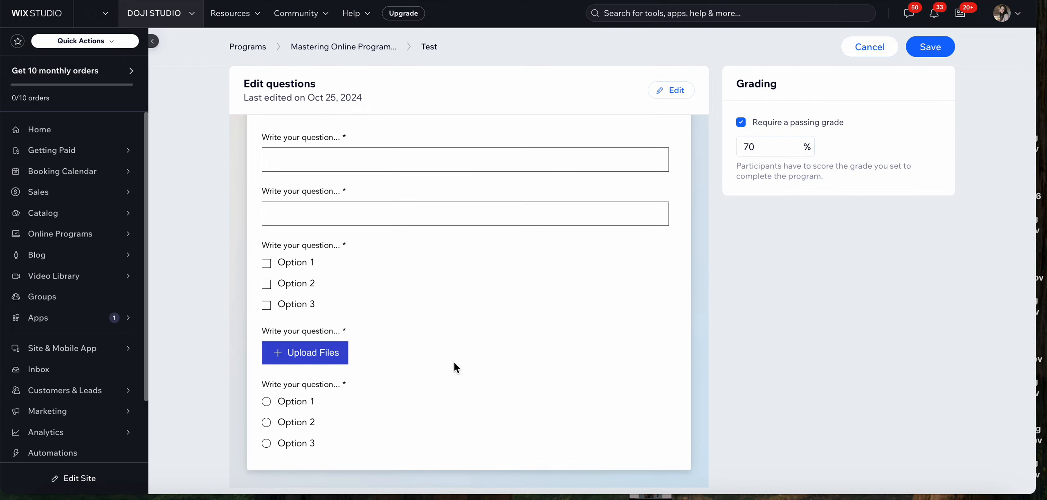
{"action": "scroll", "coordinate": [453, 361], "scroll_direction": "up", "scroll_amount": 8}
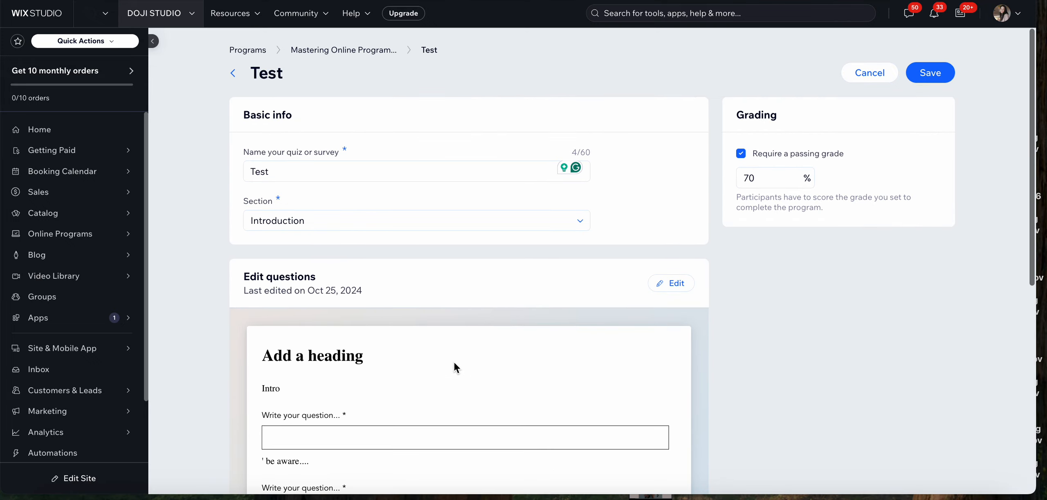
{"action": "left_click", "coordinate": [938, 71]}
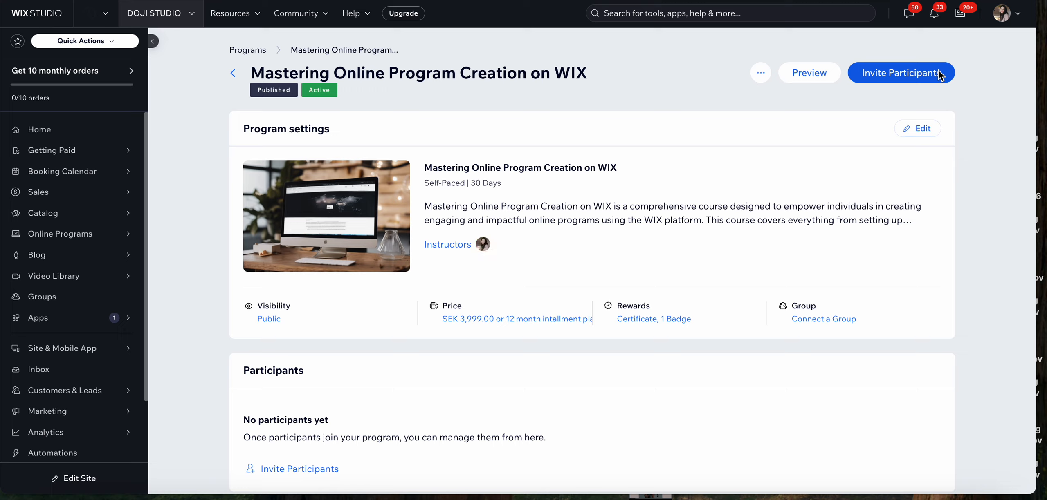
Preview the program in Participant View and open the Test quiz in the Introduction section
{"action": "left_click", "coordinate": [811, 81]}
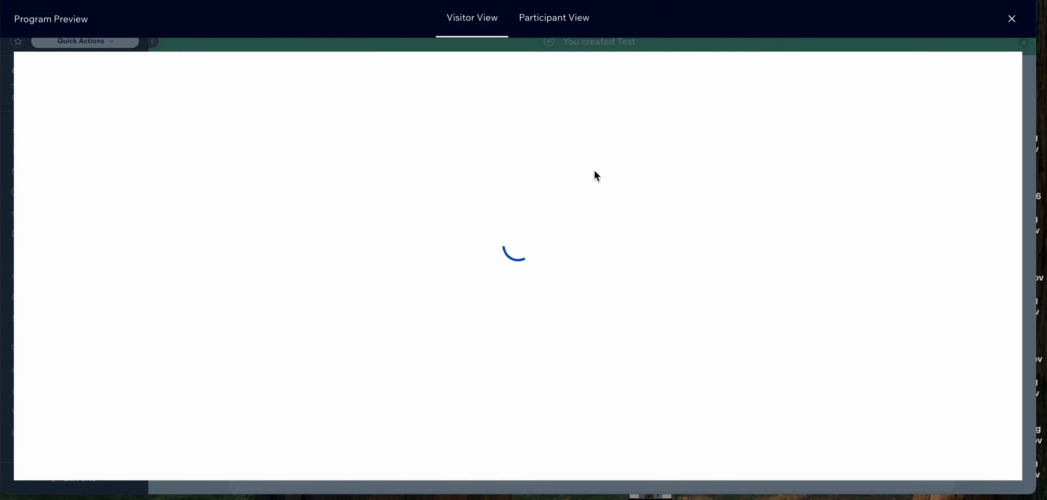
{"action": "left_click", "coordinate": [545, 21]}
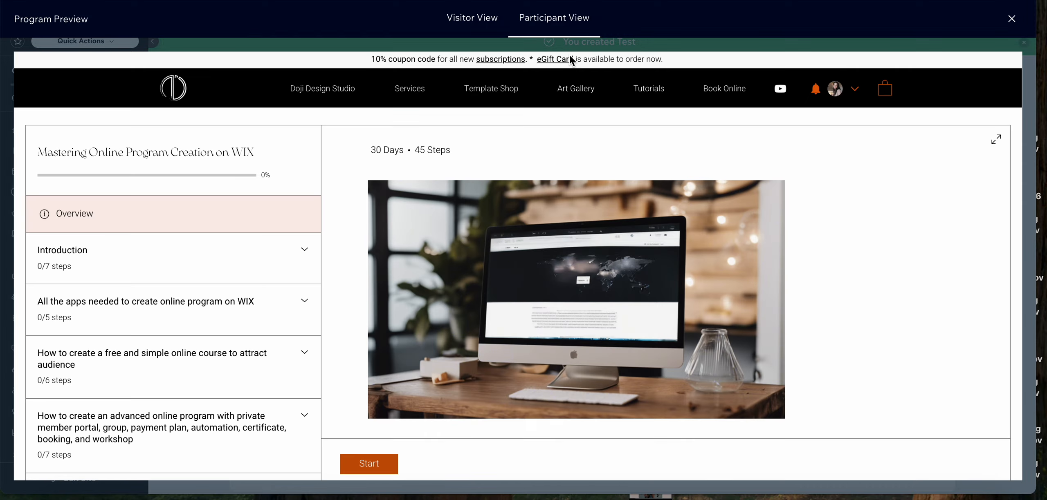
{"action": "scroll", "coordinate": [236, 269], "scroll_direction": "down", "scroll_amount": 1}
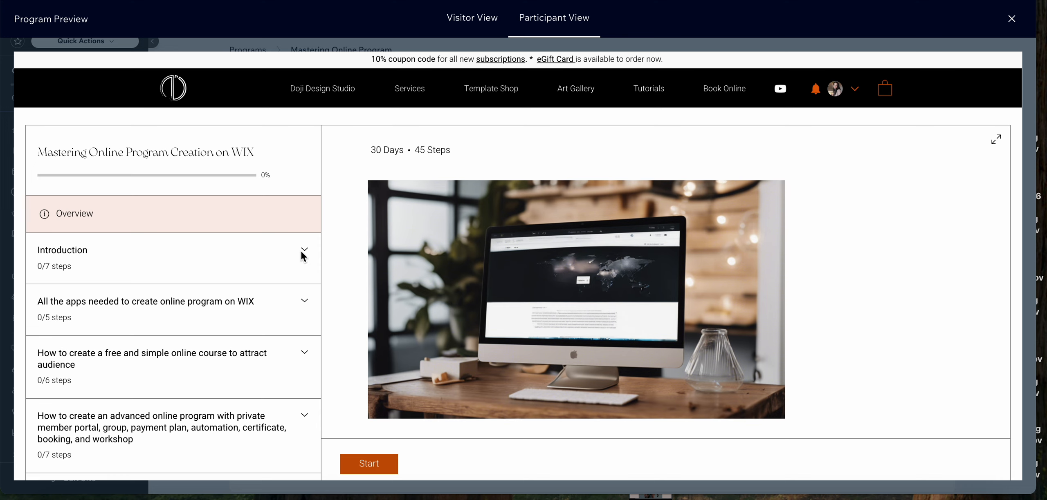
{"action": "scroll", "coordinate": [303, 257], "scroll_direction": "down", "scroll_amount": 1}
{"action": "left_click", "coordinate": [304, 203]}
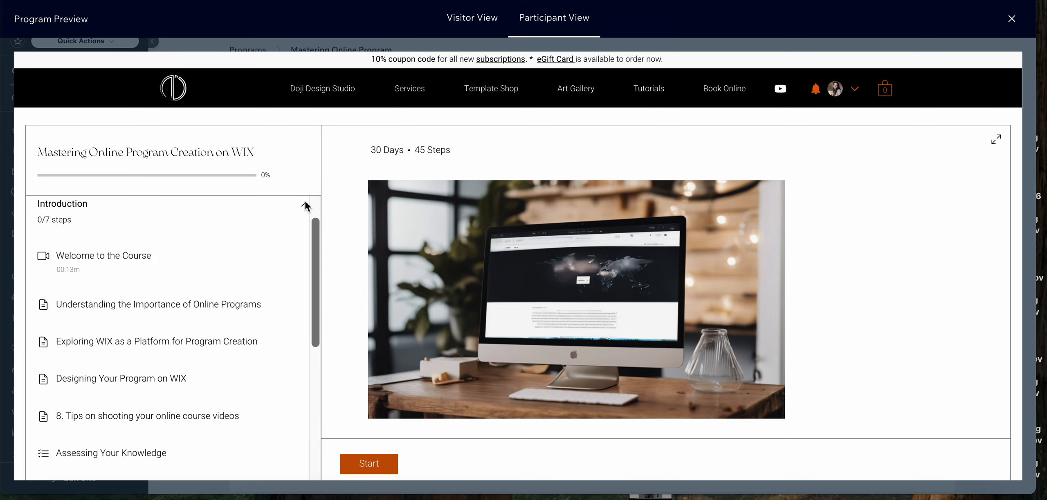
{"action": "scroll", "coordinate": [165, 332], "scroll_direction": "down", "scroll_amount": 3}
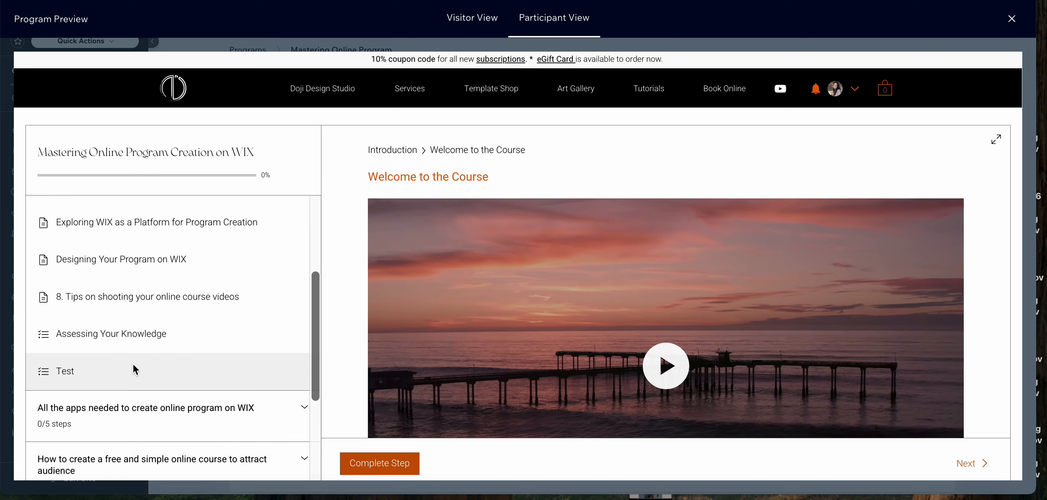
{"action": "left_click", "coordinate": [71, 371]}
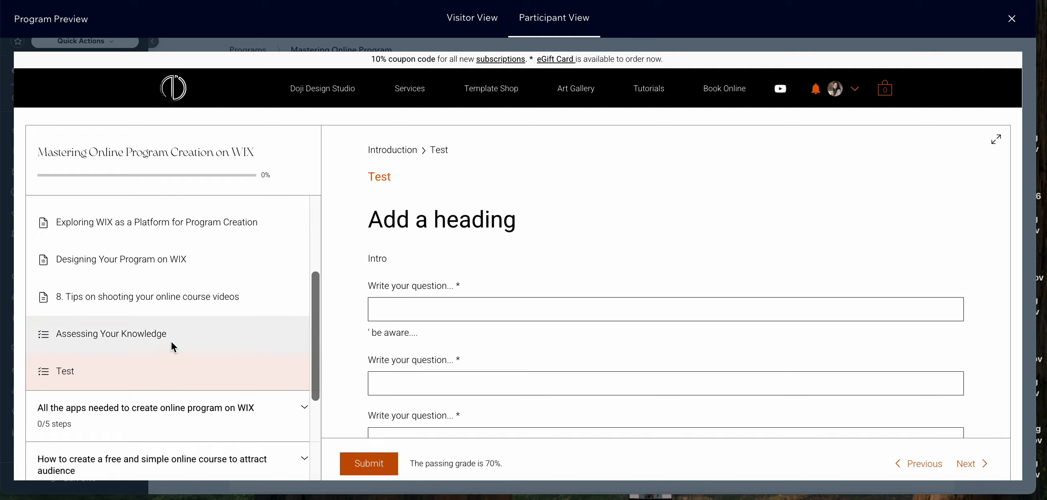
Examine the Test quiz's answer fields, options and submit area as a participant, and close the program preview
{"action": "scroll", "coordinate": [597, 335], "scroll_direction": "down", "scroll_amount": 2}
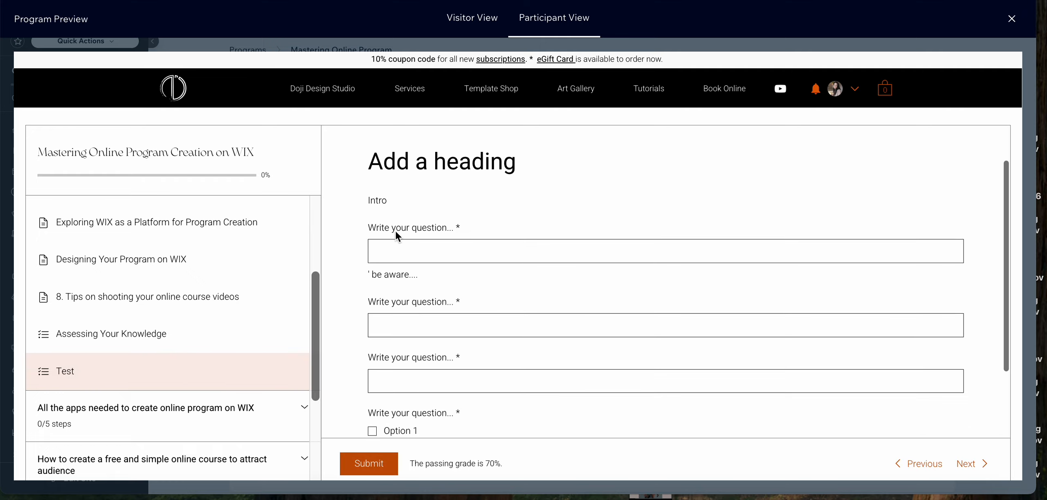
{"action": "left_click", "coordinate": [424, 251]}
{"action": "scroll", "coordinate": [442, 299], "scroll_direction": "down", "scroll_amount": 2}
{"action": "left_click", "coordinate": [444, 288]}
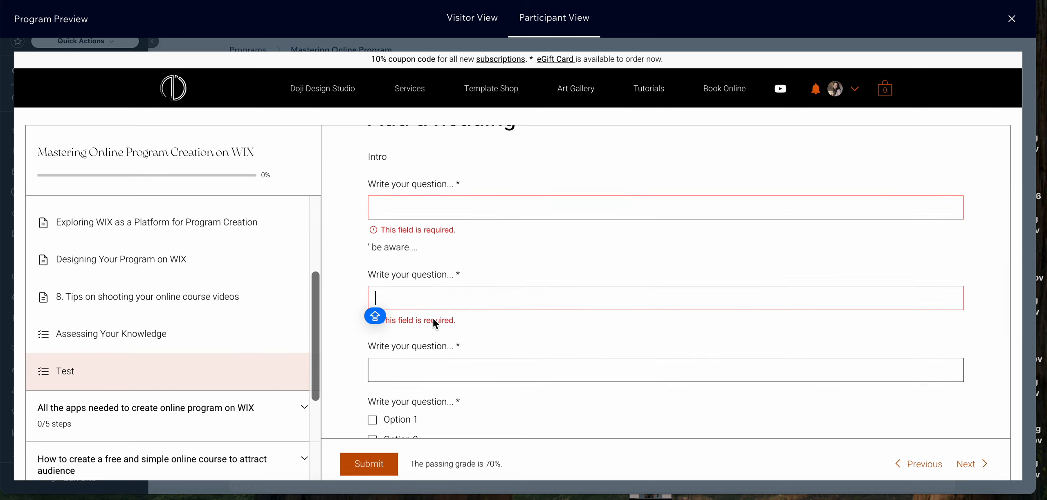
{"action": "scroll", "coordinate": [433, 319], "scroll_direction": "down", "scroll_amount": 5}
{"action": "scroll", "coordinate": [378, 337], "scroll_direction": "down", "scroll_amount": 2}
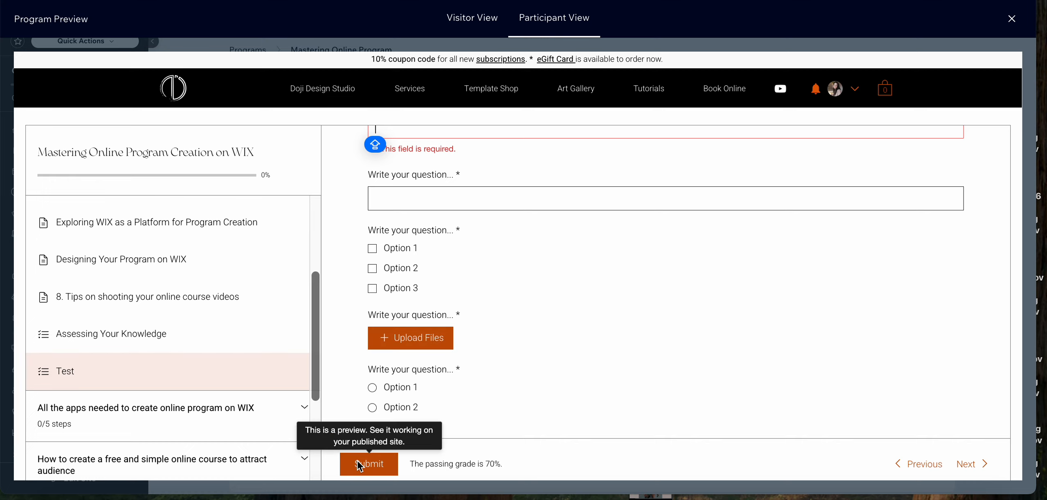
{"action": "scroll", "coordinate": [409, 388], "scroll_direction": "down", "scroll_amount": 5}
{"action": "left_click", "coordinate": [397, 381]}
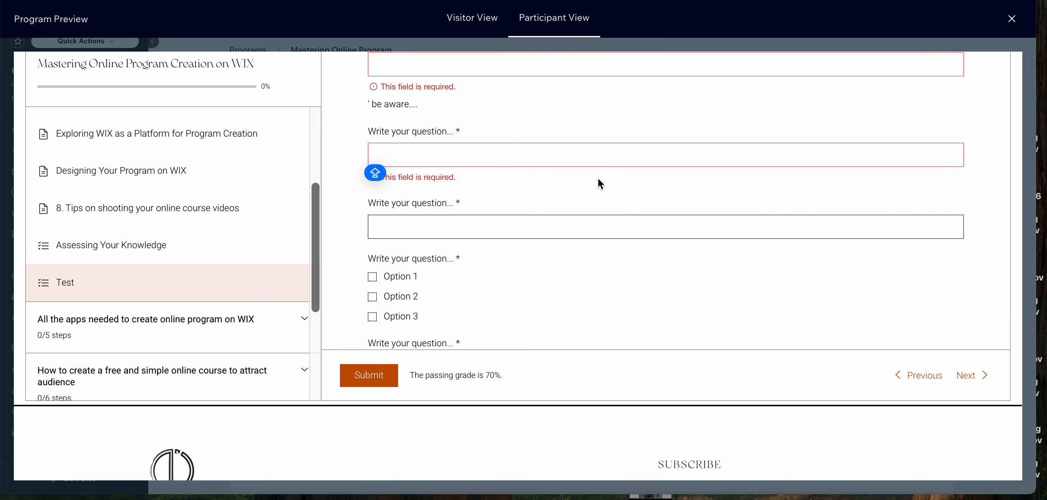
{"action": "scroll", "coordinate": [598, 179], "scroll_direction": "up", "scroll_amount": 4}
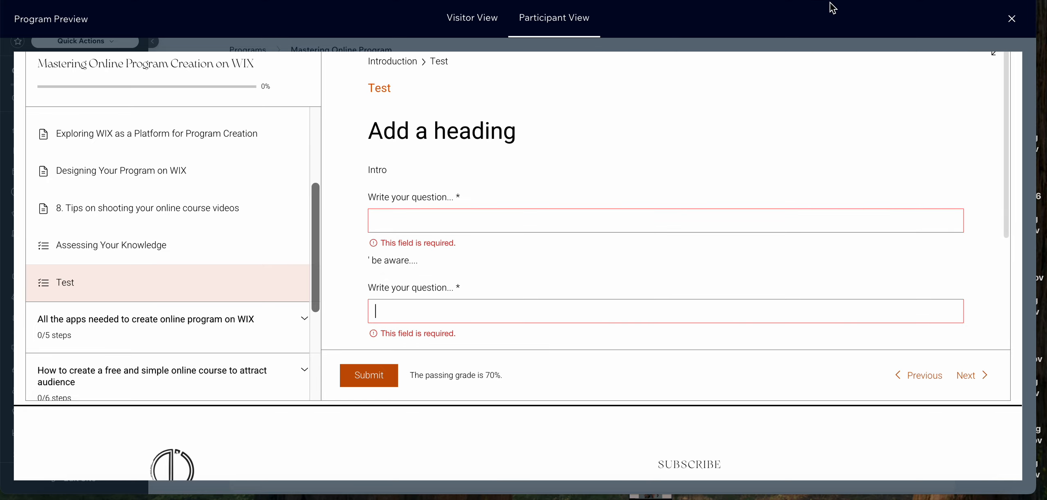
{"action": "left_click", "coordinate": [1006, 18]}
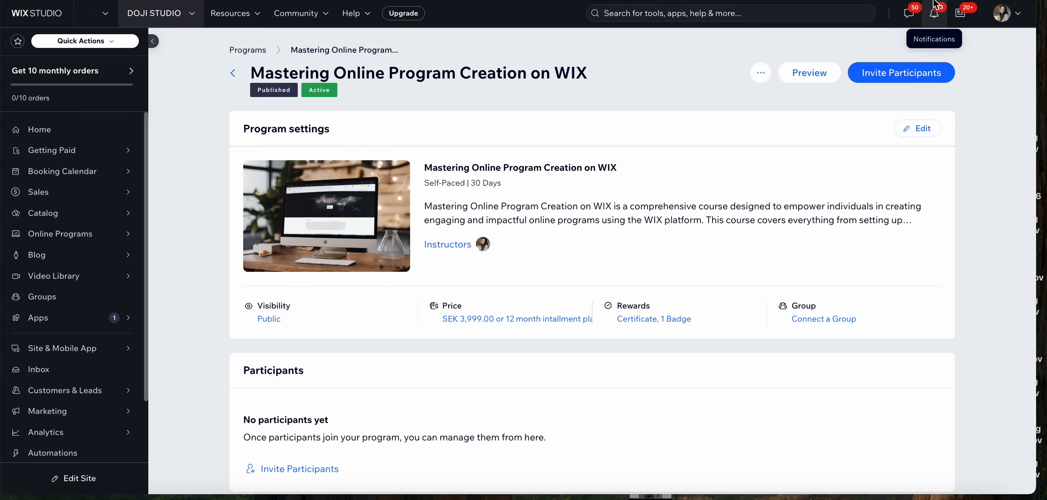